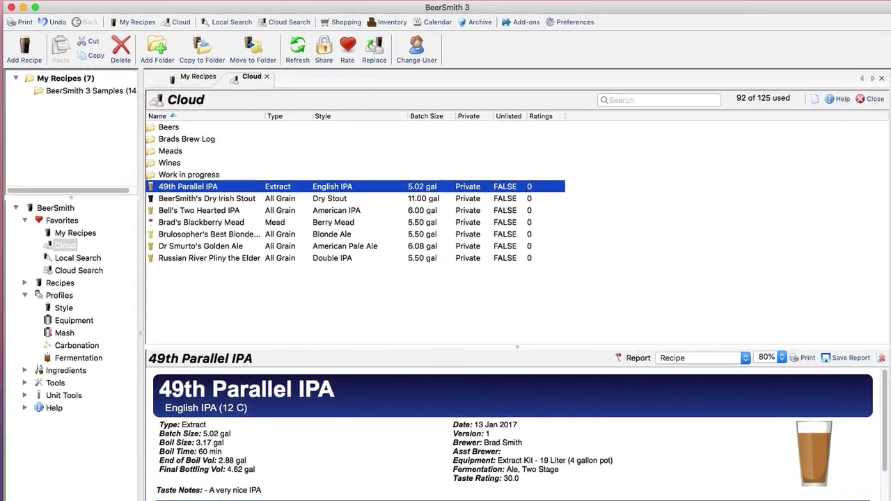
# Search the online cloud recipes for "stout".
pyautogui.click(289, 22)
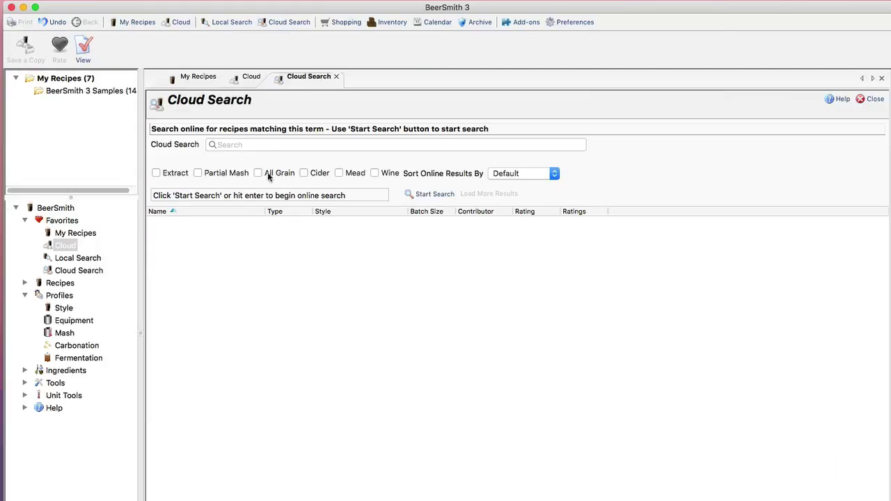
pyautogui.click(265, 144)
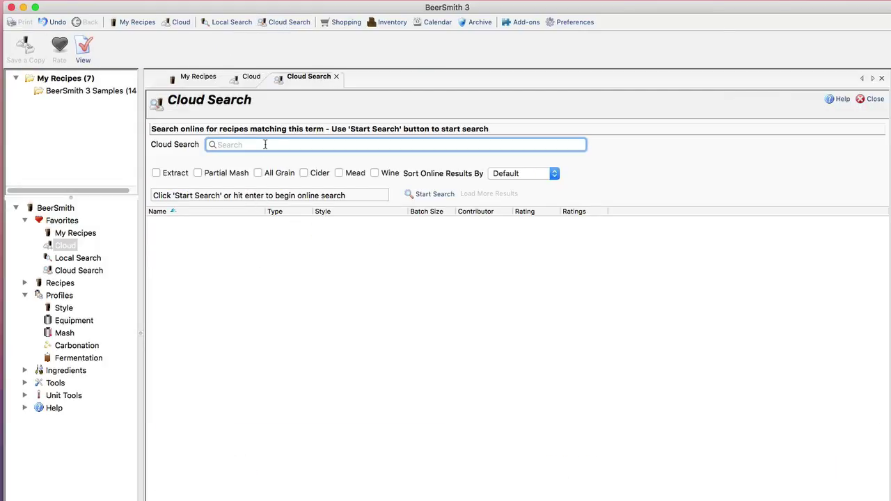
pyautogui.write('stout')
pyautogui.press('Return')
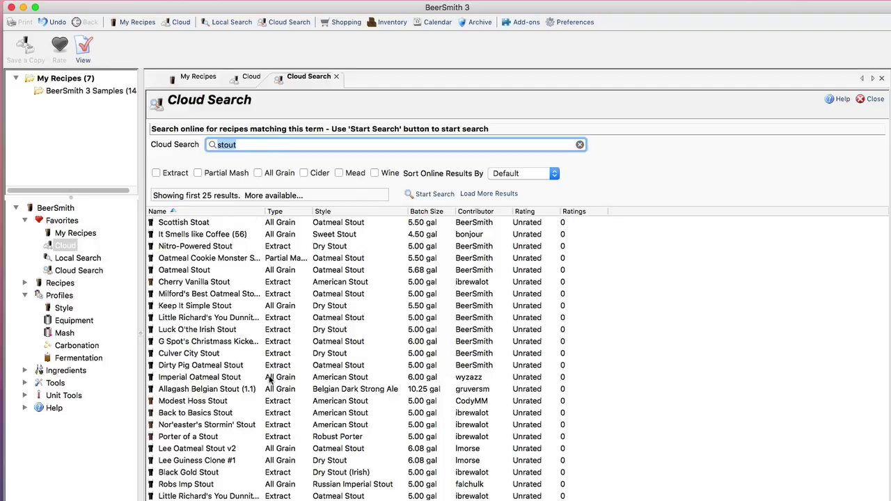
# View the preview of the Imperial Oatmeal Stout recipe from the search results and close it.
pyautogui.click(269, 378)
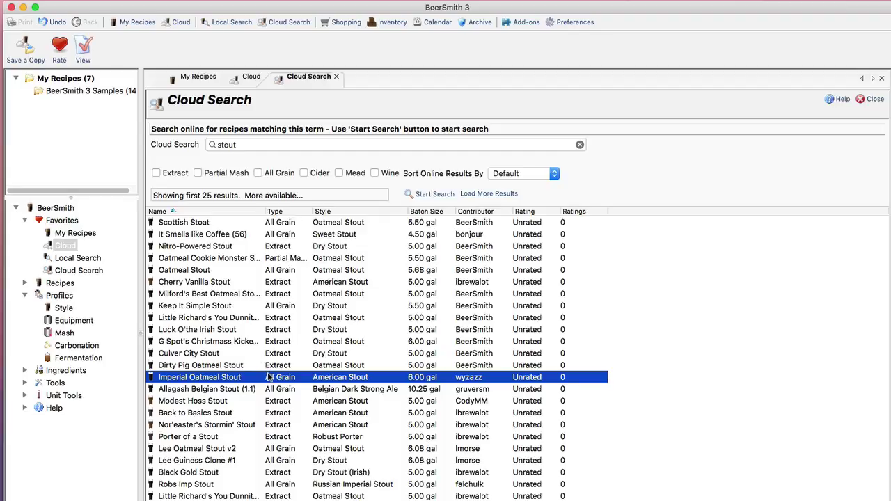
pyautogui.doubleClick(269, 377)
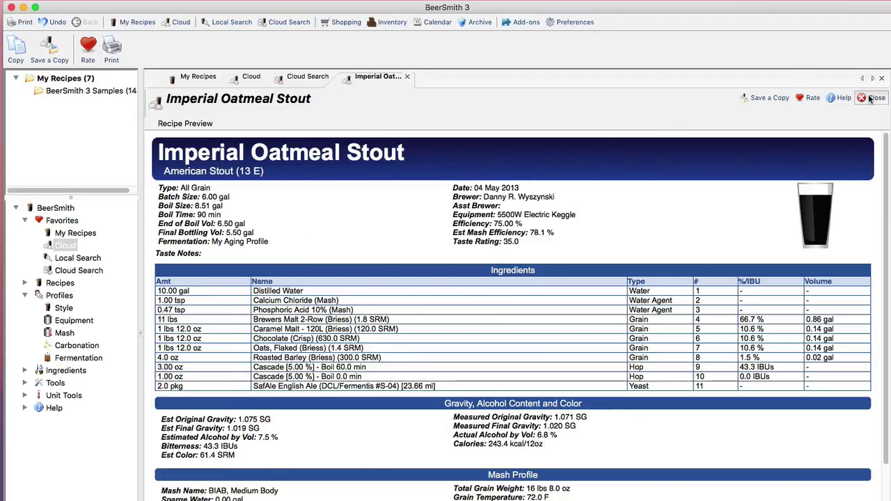
pyautogui.click(869, 98)
# Open the Oatmeal Stout recipe and fill in a rating titled "Great Recipe" with Five Stars.
pyautogui.click(195, 273)
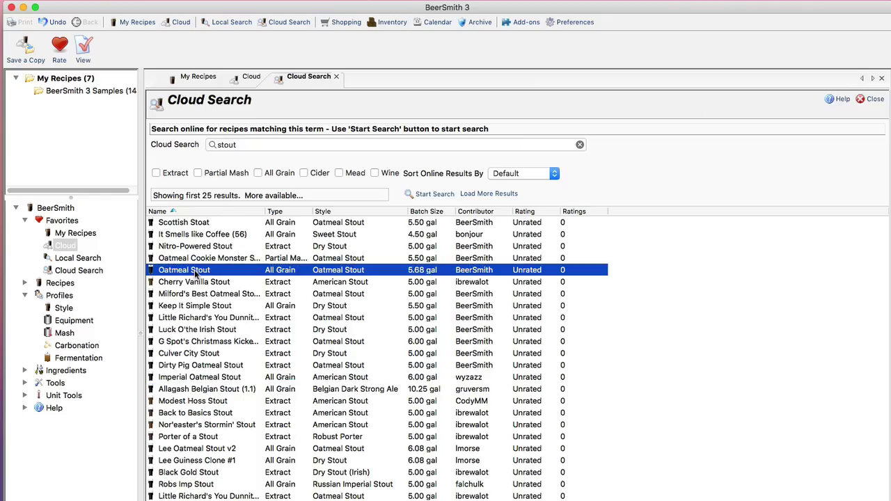
pyautogui.doubleClick(196, 273)
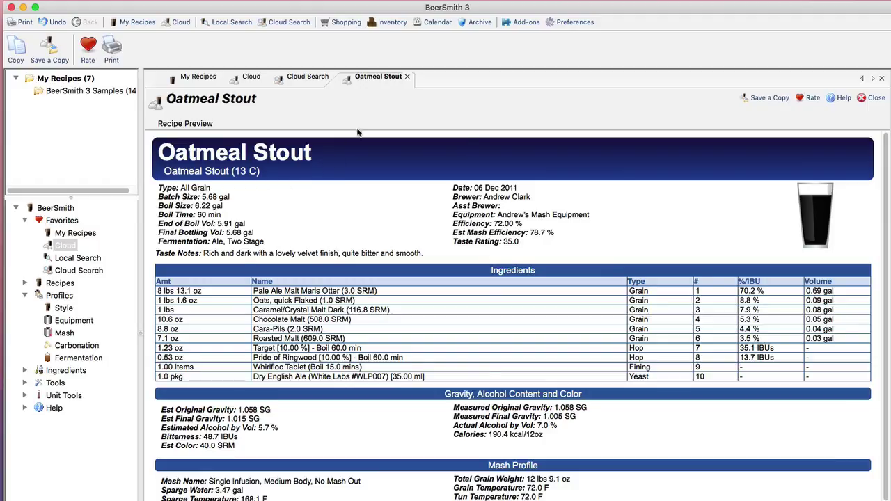
pyautogui.click(810, 99)
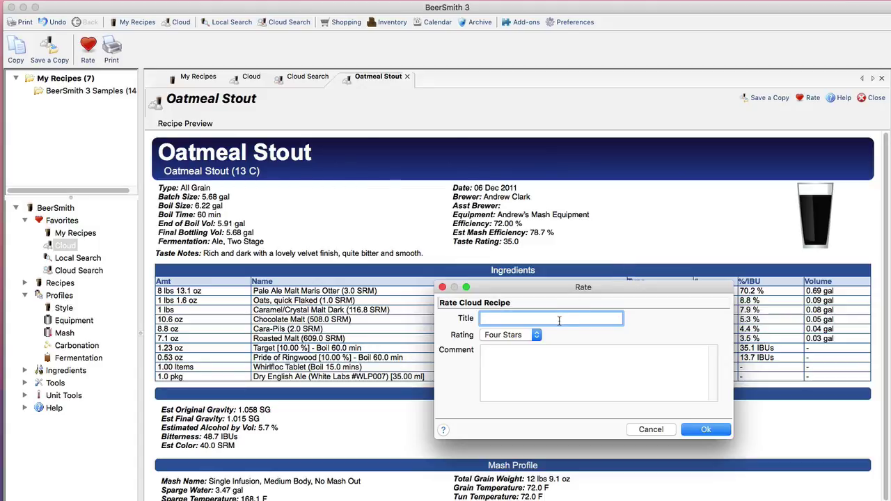
pyautogui.write('Great Recipe')
pyautogui.click(527, 335)
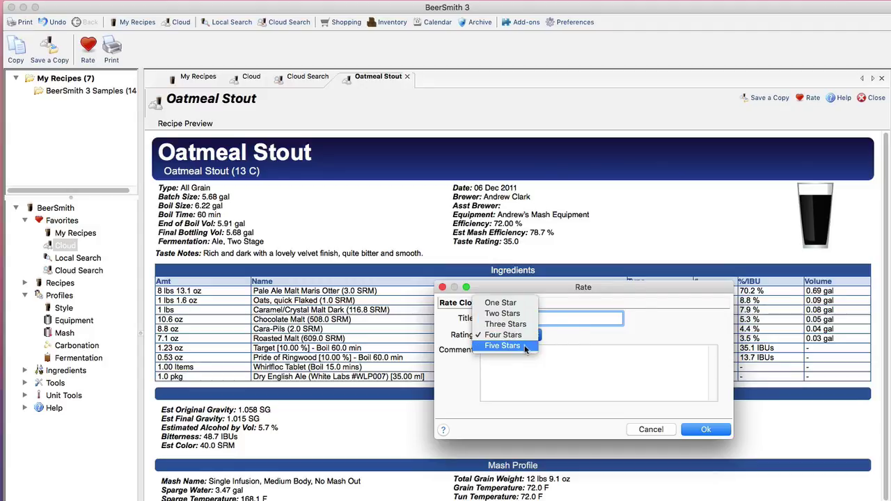
pyautogui.click(524, 346)
# Enter the rating comment "I brewed this and really enjoyed it." and cancel the rating.
pyautogui.click(525, 352)
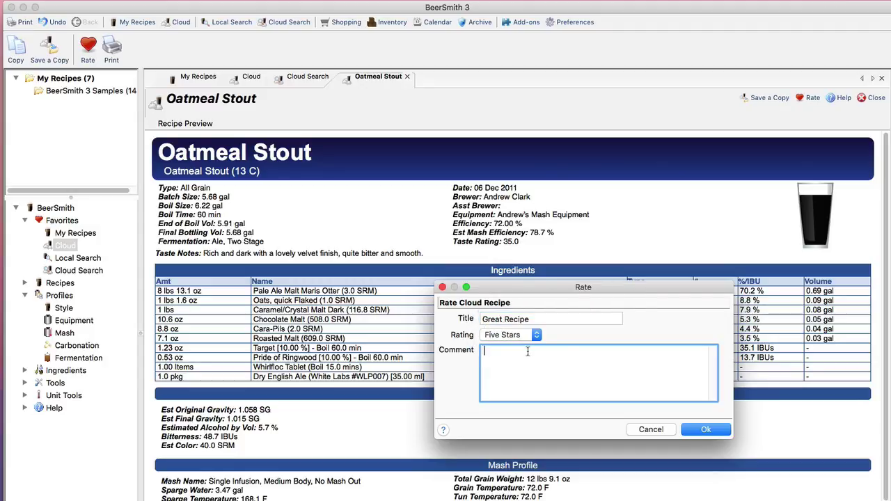
pyautogui.write('I bfew')
pyautogui.press('BackSpace')
pyautogui.press('BackSpace')
pyautogui.press('BackSpace')
pyautogui.write('rewed this ')
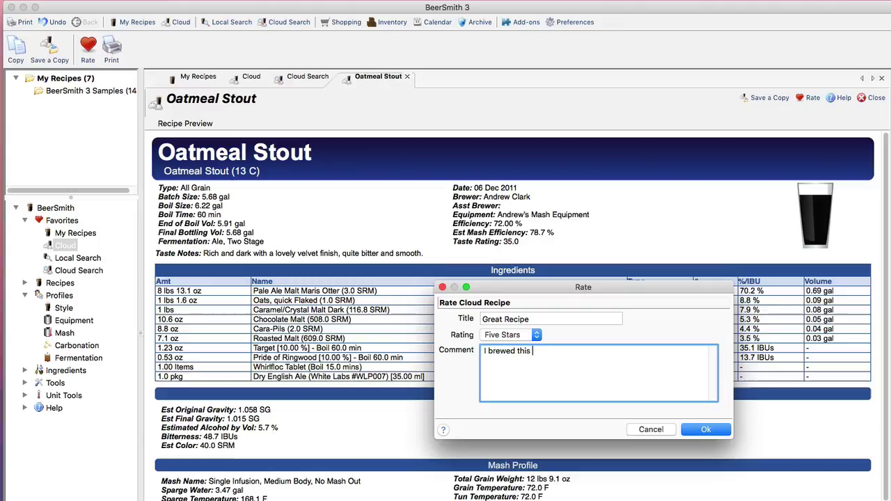
pyautogui.write('and really enjo')
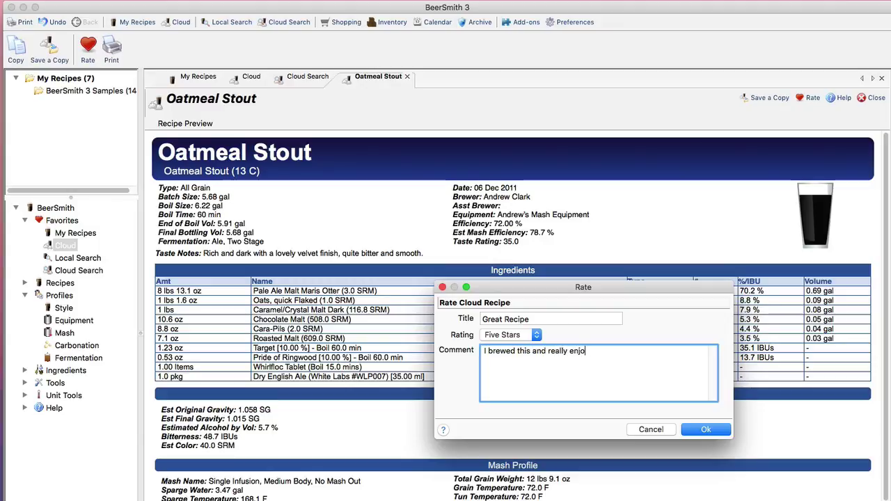
pyautogui.write('yed it.')
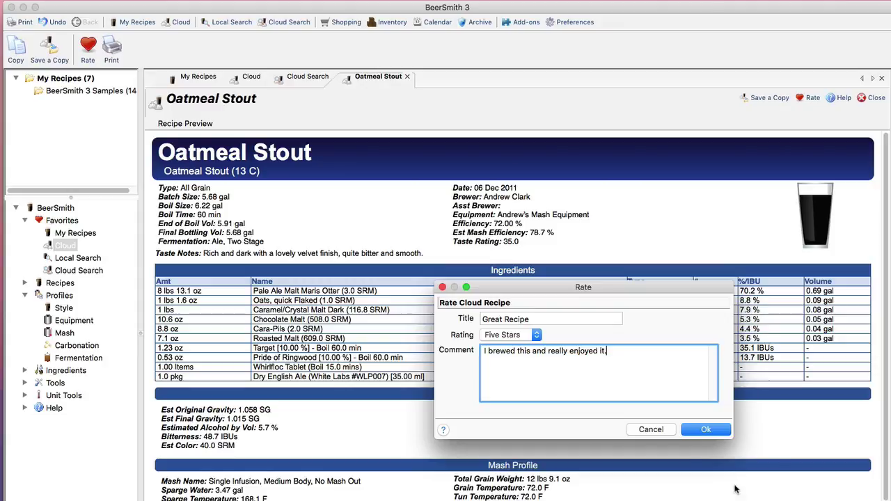
pyautogui.click(663, 430)
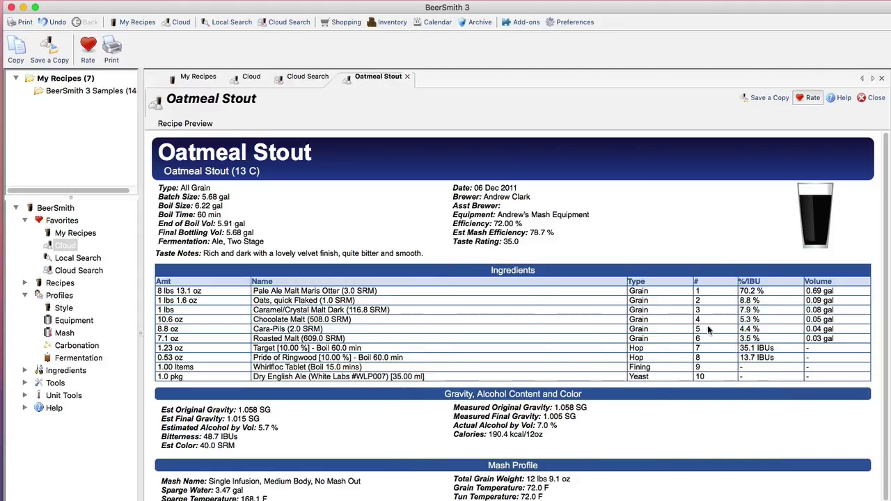
# Close the Oatmeal Stout preview and select the Scottish Stoat recipe in the search results.
pyautogui.click(871, 97)
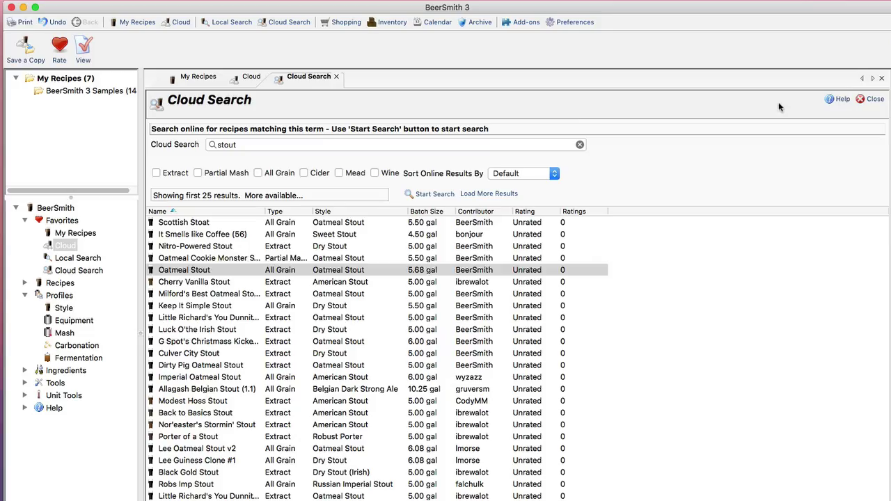
pyautogui.click(345, 282)
pyautogui.click(338, 226)
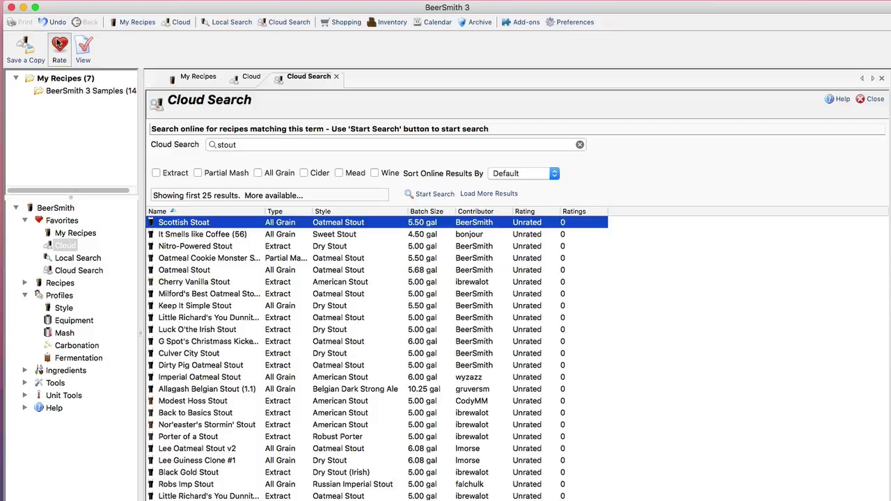
# Open the sharing settings of the Blackberry Mead recipe in the personal cloud folder.
pyautogui.click(248, 78)
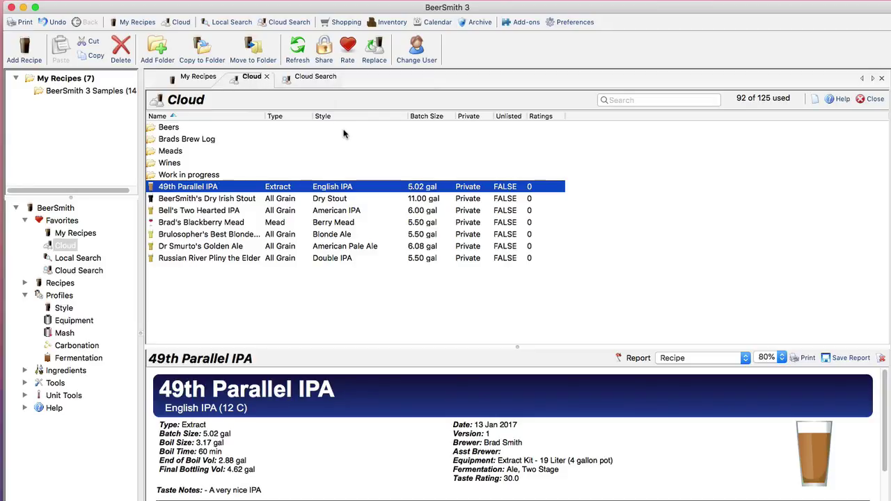
pyautogui.click(331, 200)
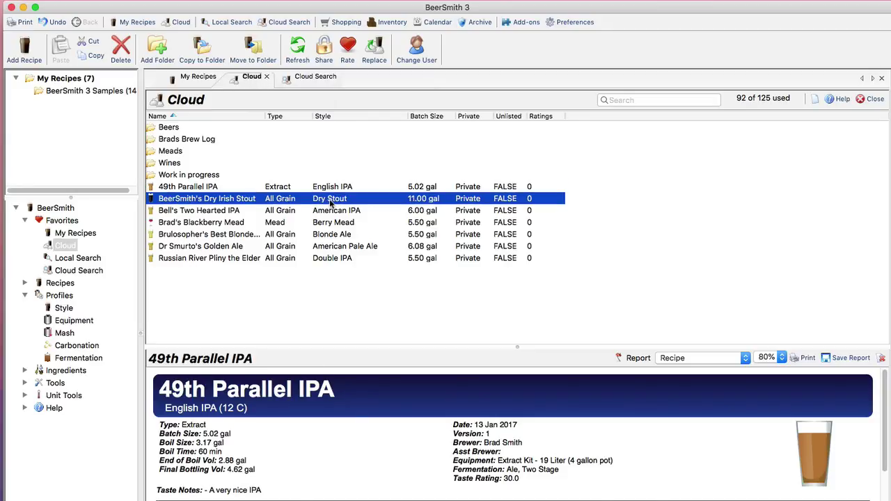
pyautogui.click(368, 225)
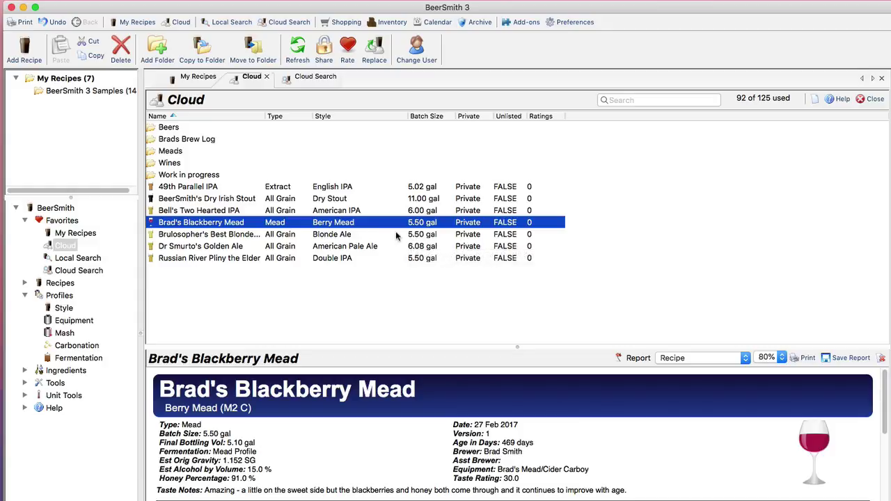
pyautogui.click(324, 49)
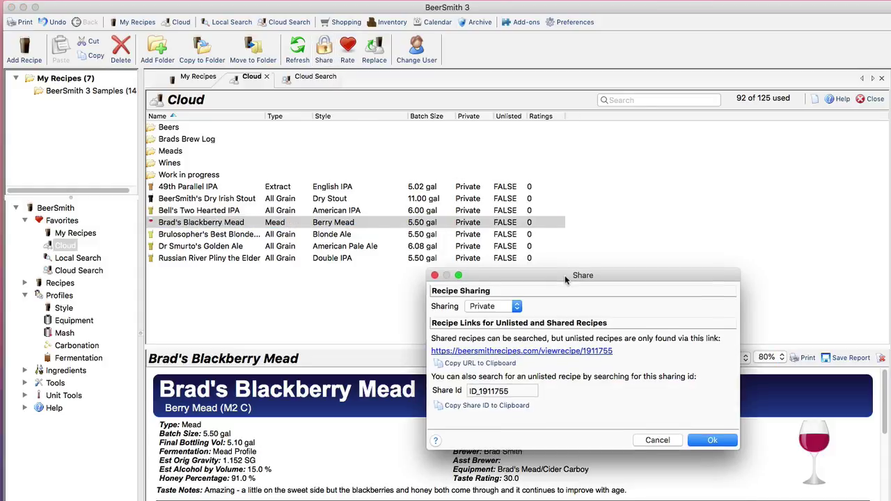
pyautogui.moveTo(564, 275); pyautogui.dragTo(555, 269)
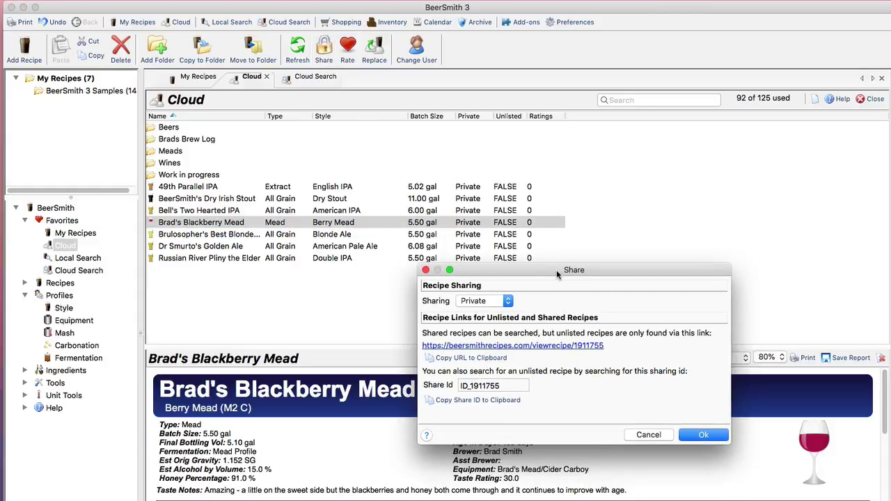
# Set the Blackberry Mead recipe's sharing option to Unlisted first and finally to Shared.
pyautogui.click(507, 302)
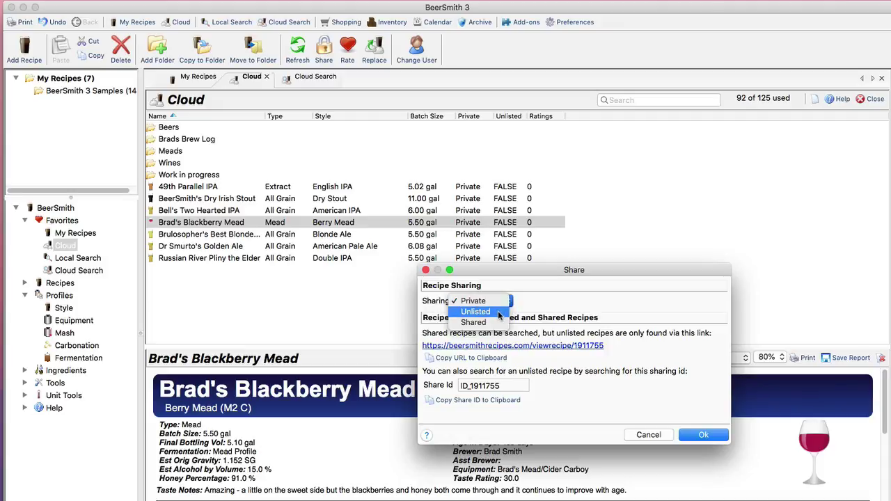
pyautogui.click(500, 312)
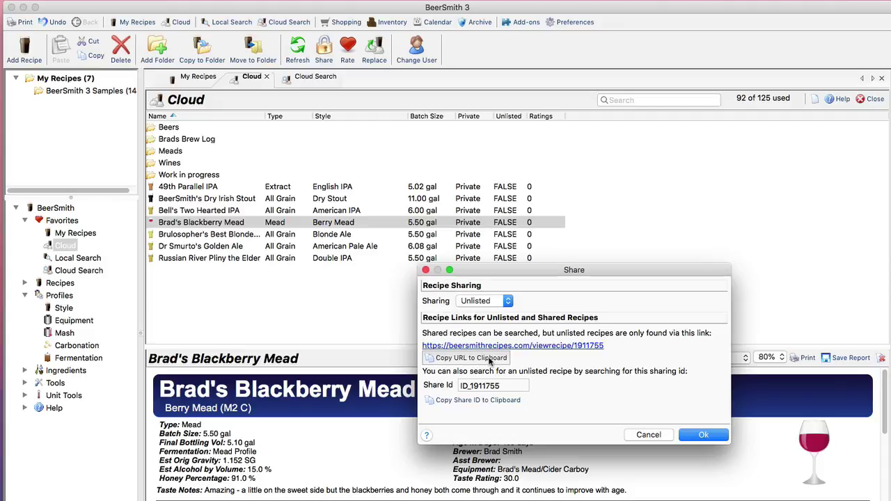
pyautogui.click(509, 304)
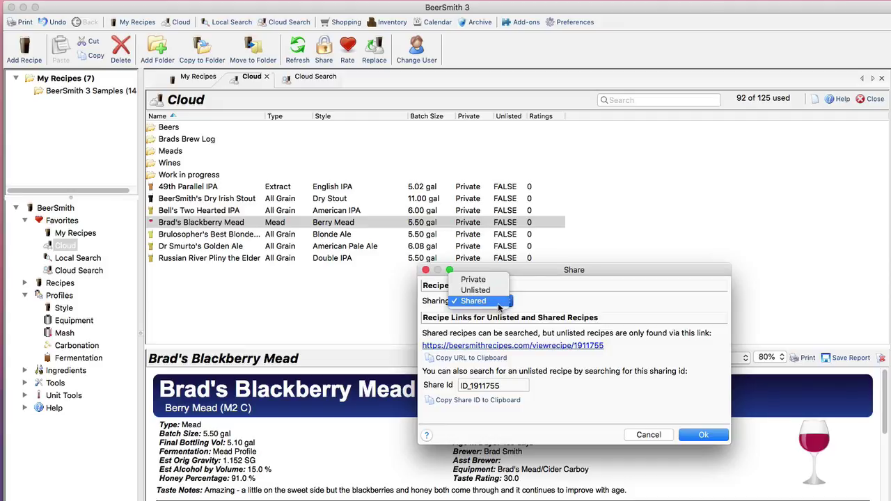
pyautogui.click(498, 307)
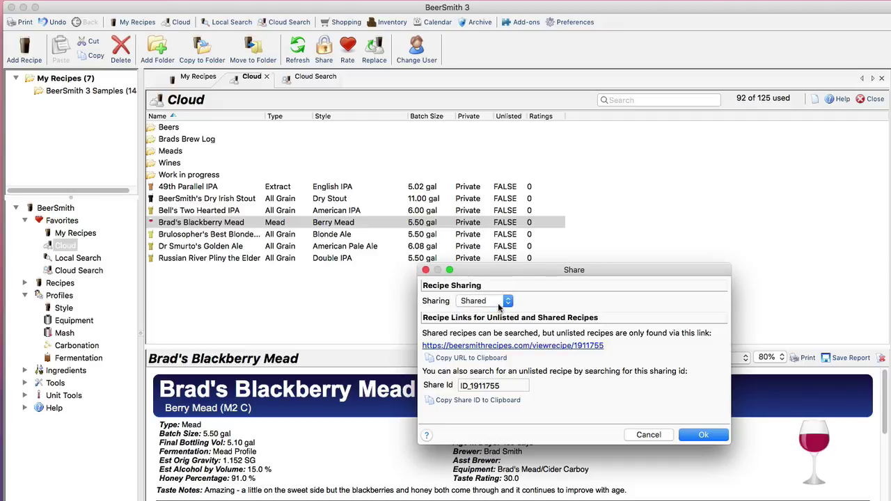